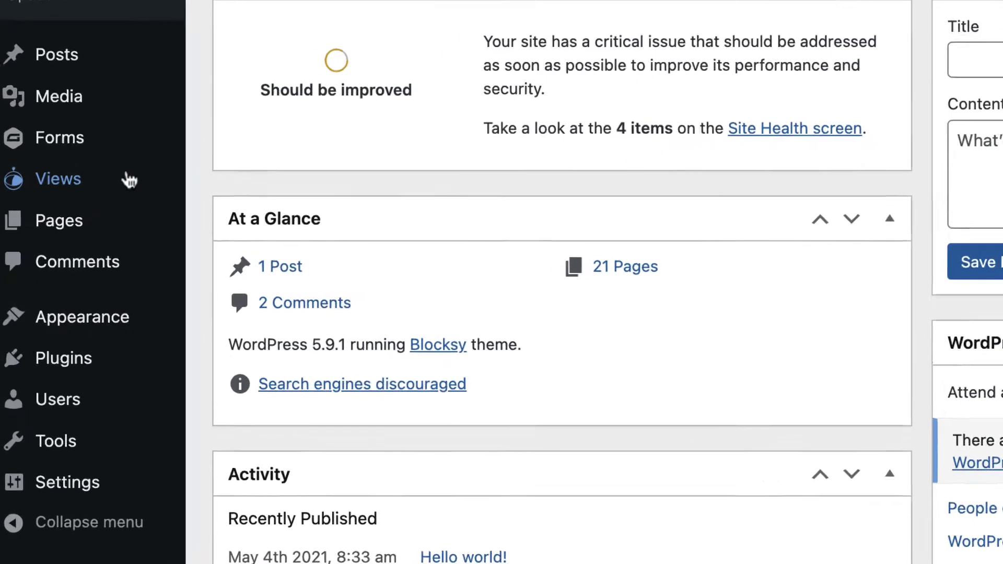
- Reveal the Views flyout in the admin sidebar with its New View entry
mouse_move(51, 215)
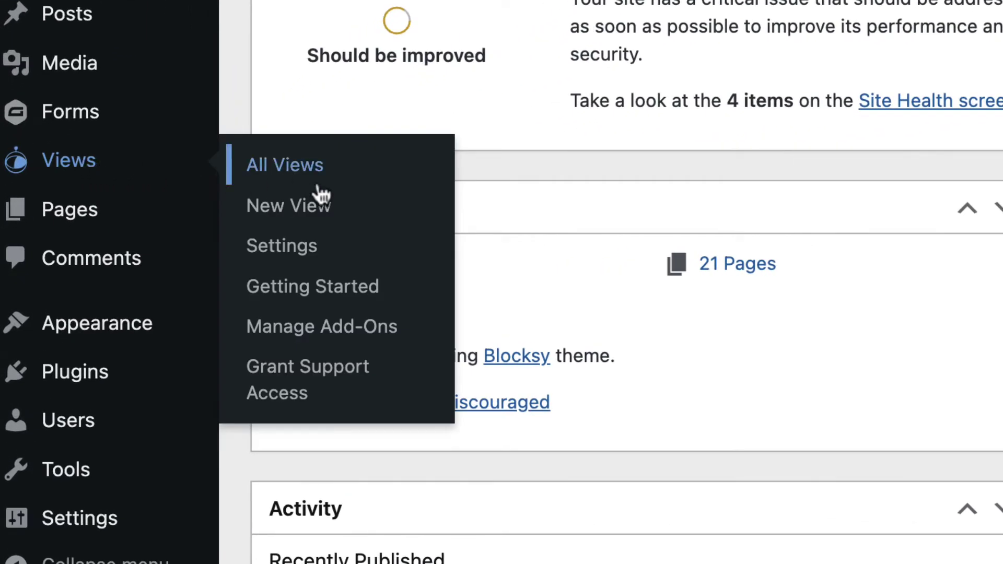
- Start a new View and title it 'My New View'
click(337, 221)
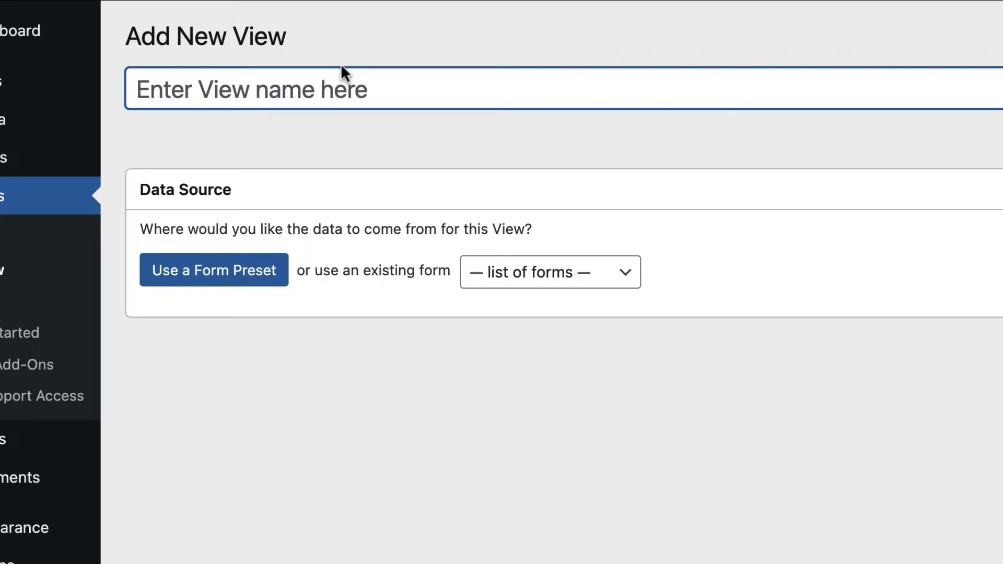
text(My New View)
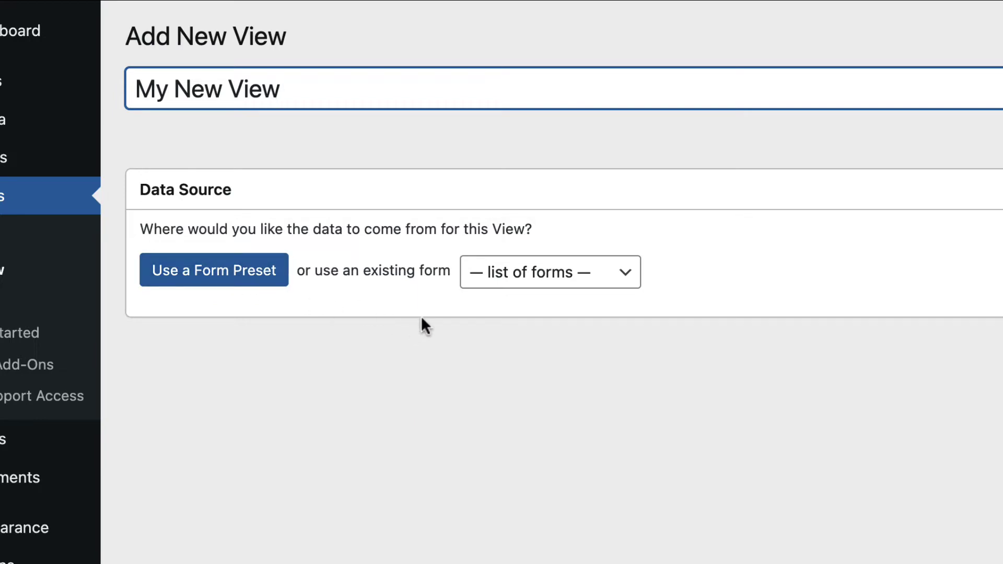
- Choose the existing Contact Us form as the View's data source
click(531, 285)
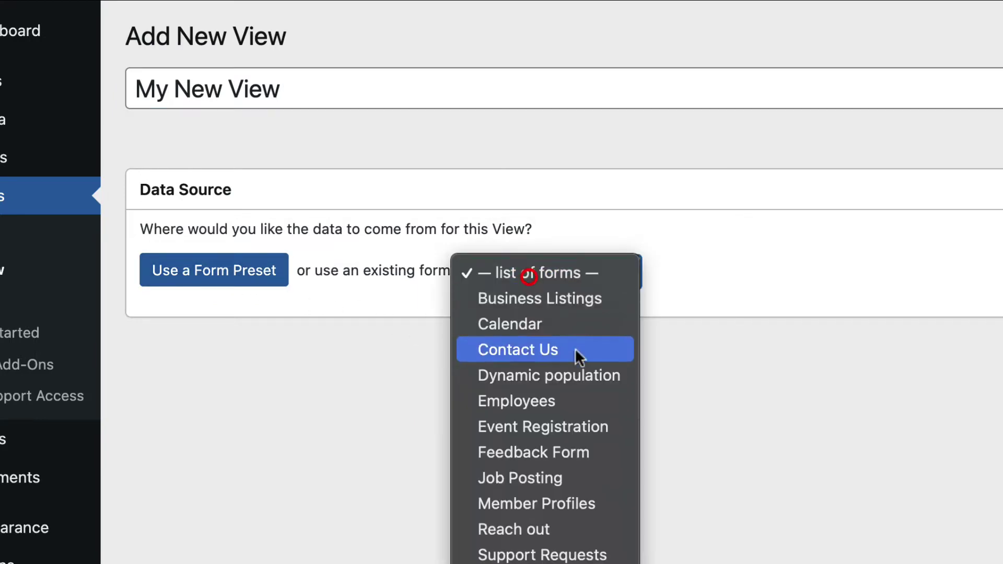
click(674, 301)
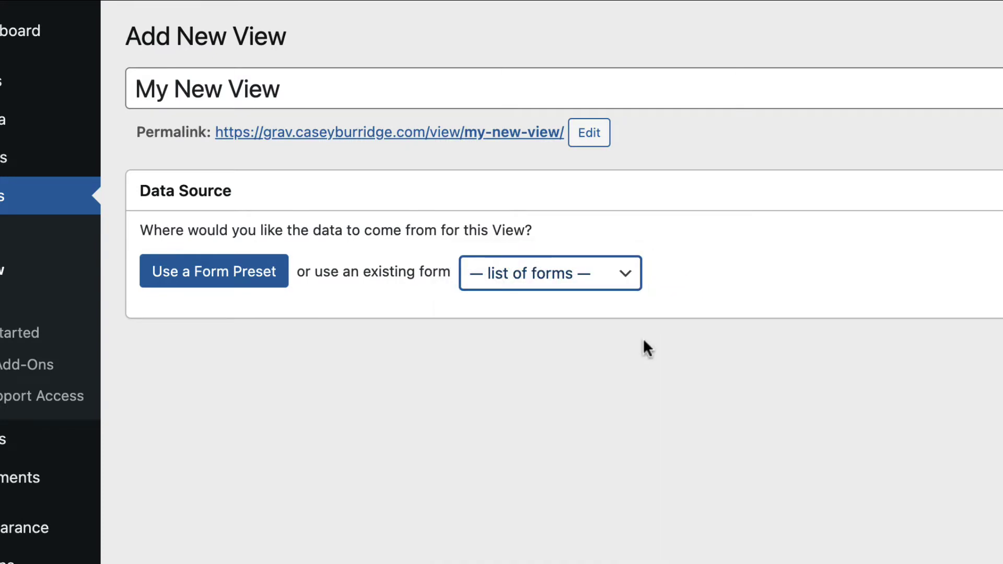
click(622, 274)
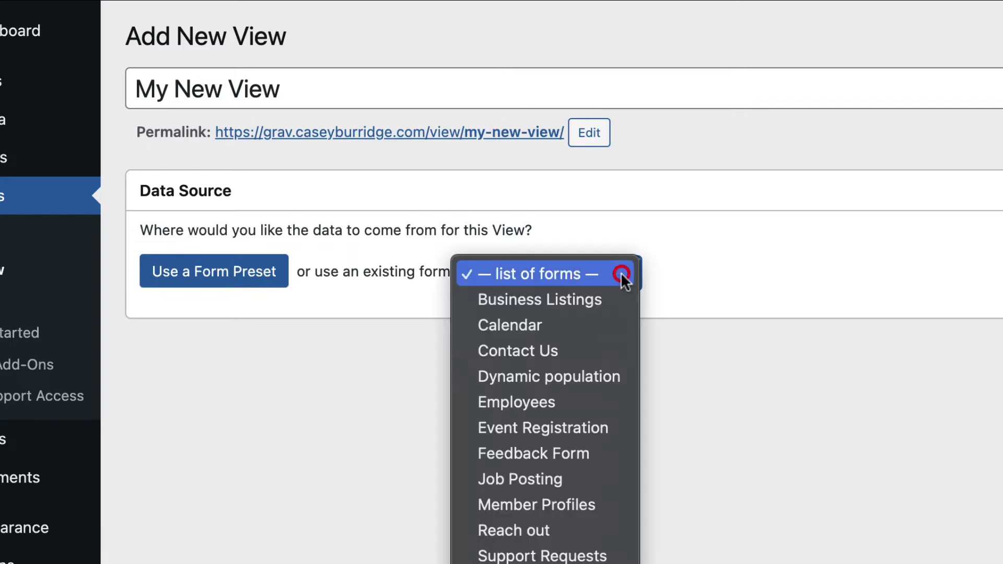
click(581, 352)
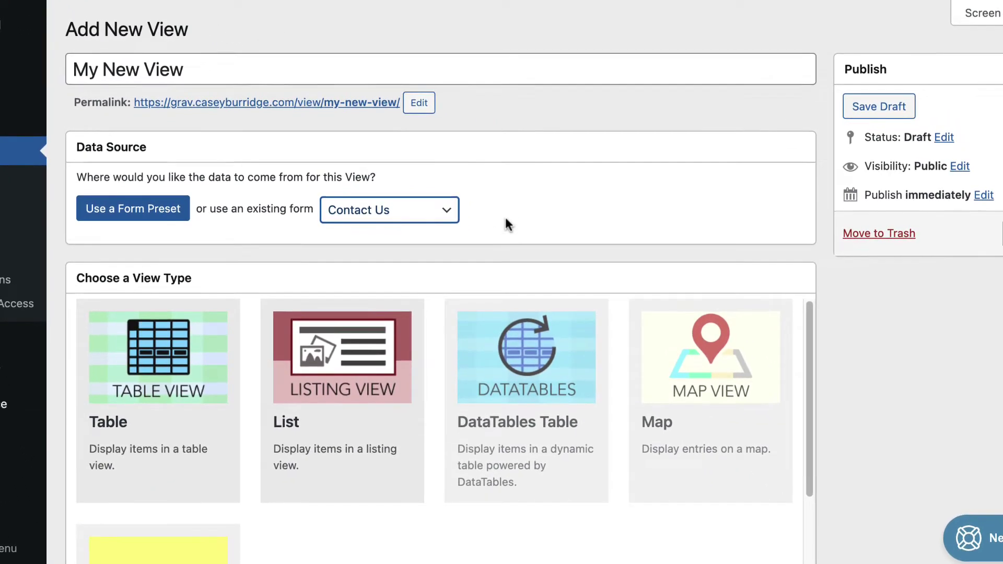
scroll(842, 309, down, 3)
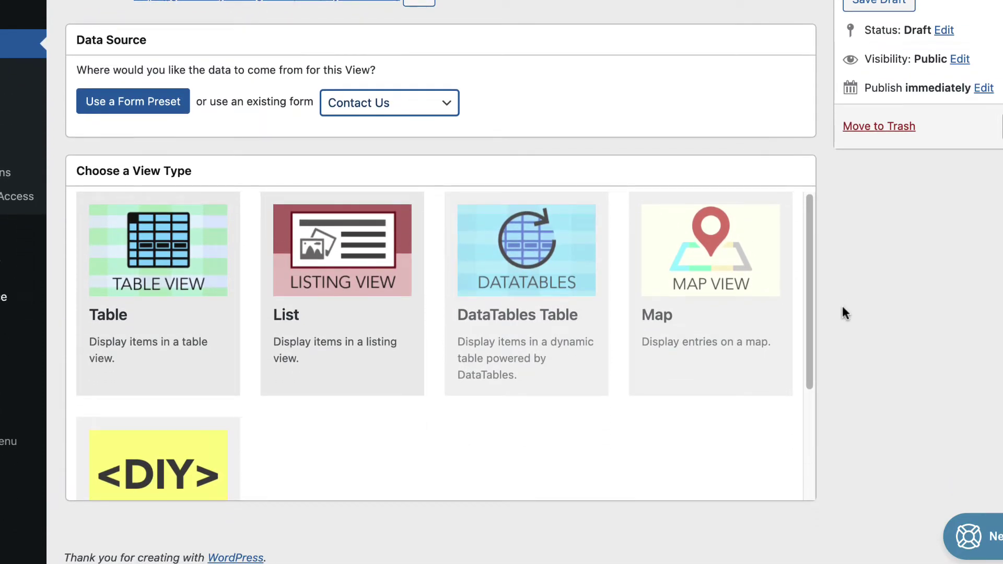
scroll(403, 425, down, 2)
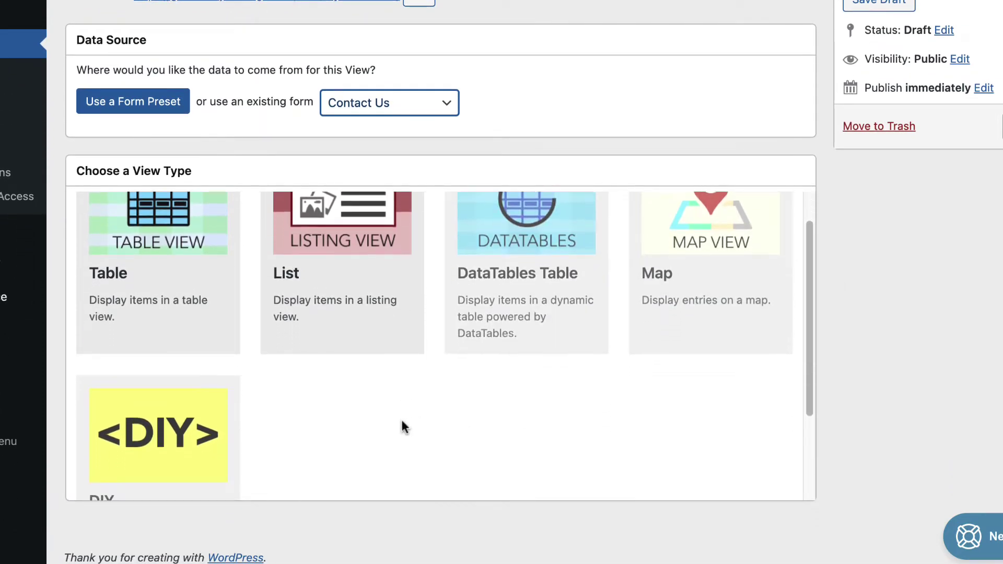
scroll(400, 426, up, 2)
mouse_move(217, 359)
mouse_move(281, 361)
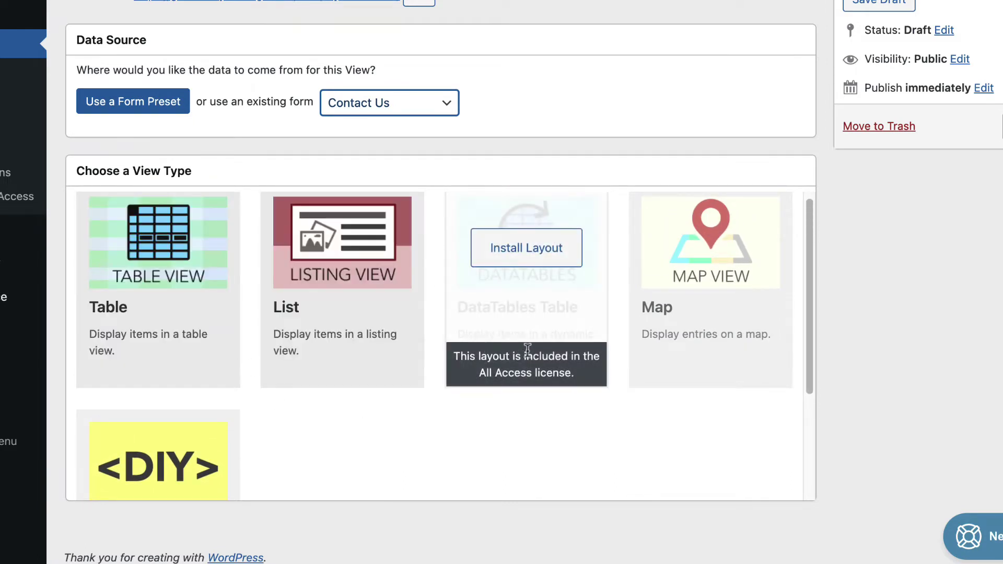
mouse_move(664, 351)
scroll(362, 421, down, 6)
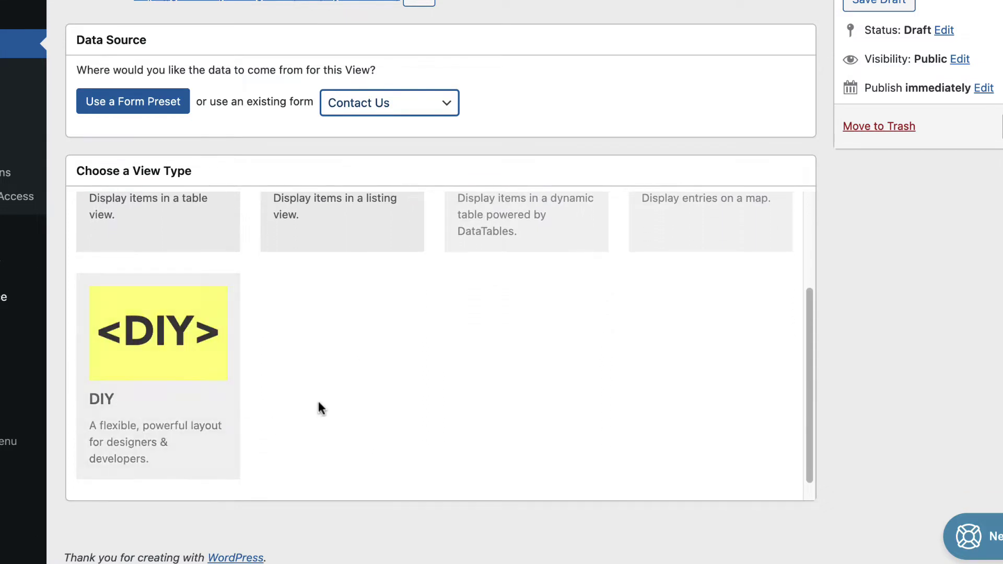
scroll(351, 402, up, 1)
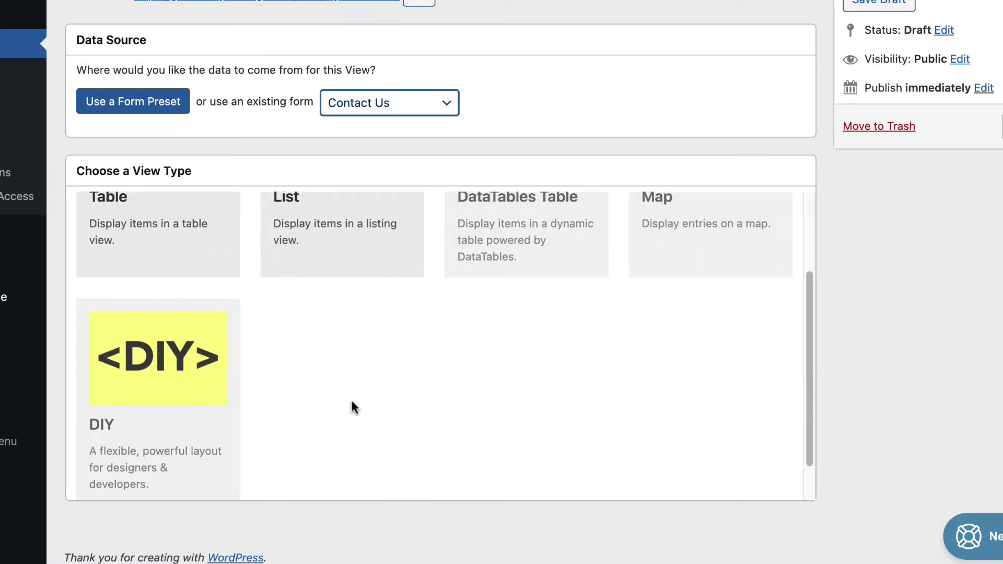
scroll(353, 406, up, 6)
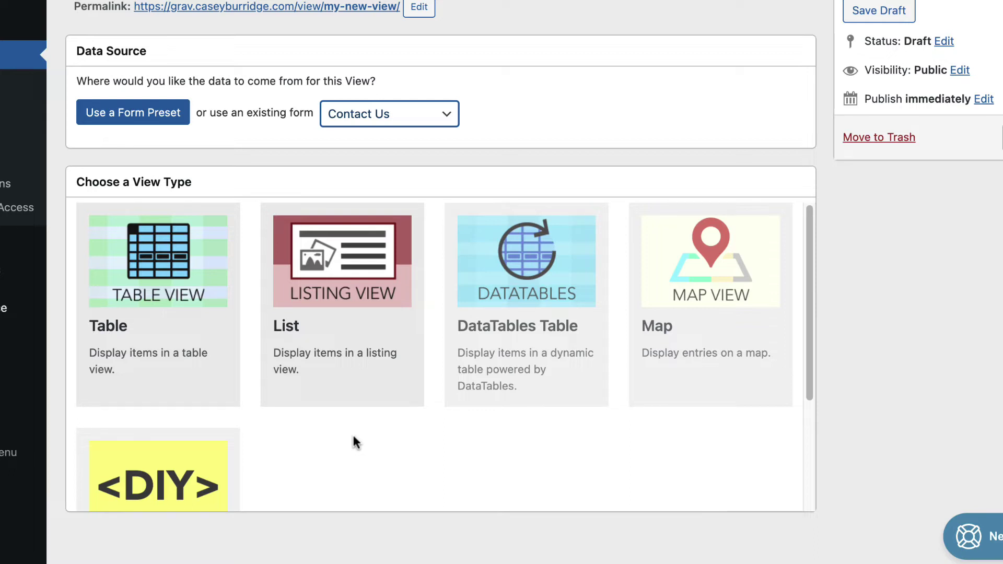
- Scroll through the Choose a View Type options to the List layout card
scroll(304, 440, down, 1)
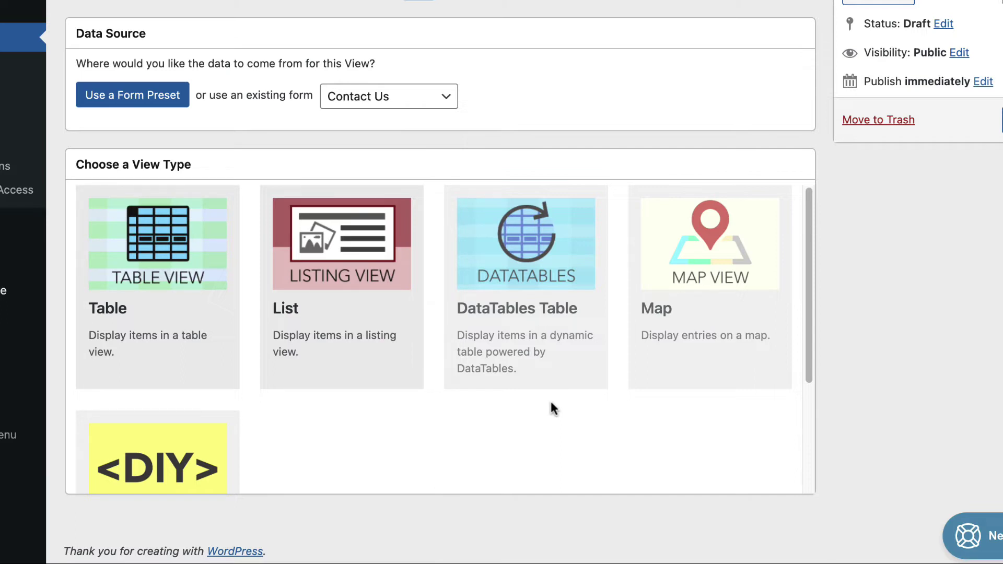
scroll(552, 402, up, 1)
scroll(551, 403, down, 1)
scroll(481, 421, down, 3)
scroll(481, 417, down, 1)
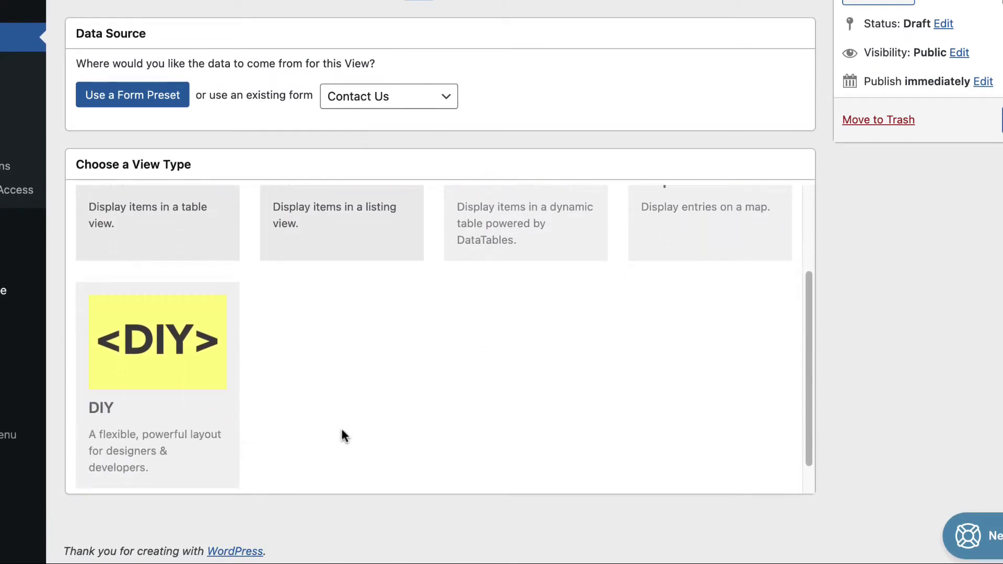
scroll(342, 431, up, 3)
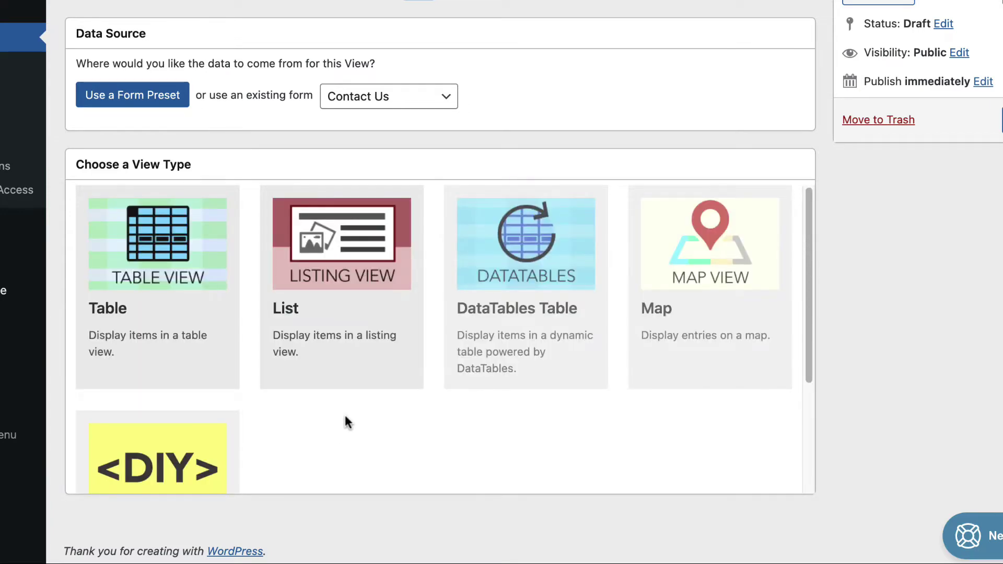
mouse_move(356, 368)
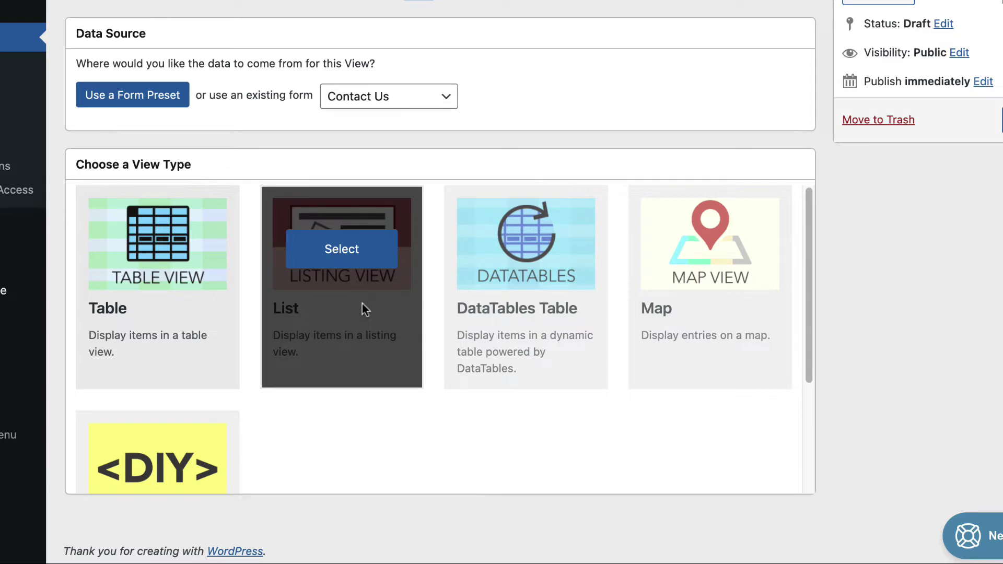
click(343, 254)
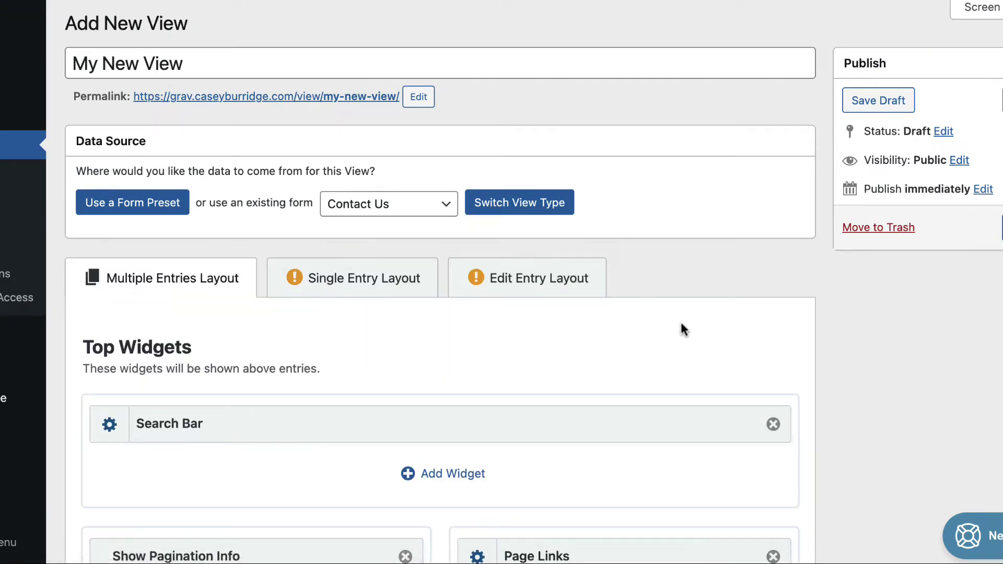
scroll(806, 320, down, 7)
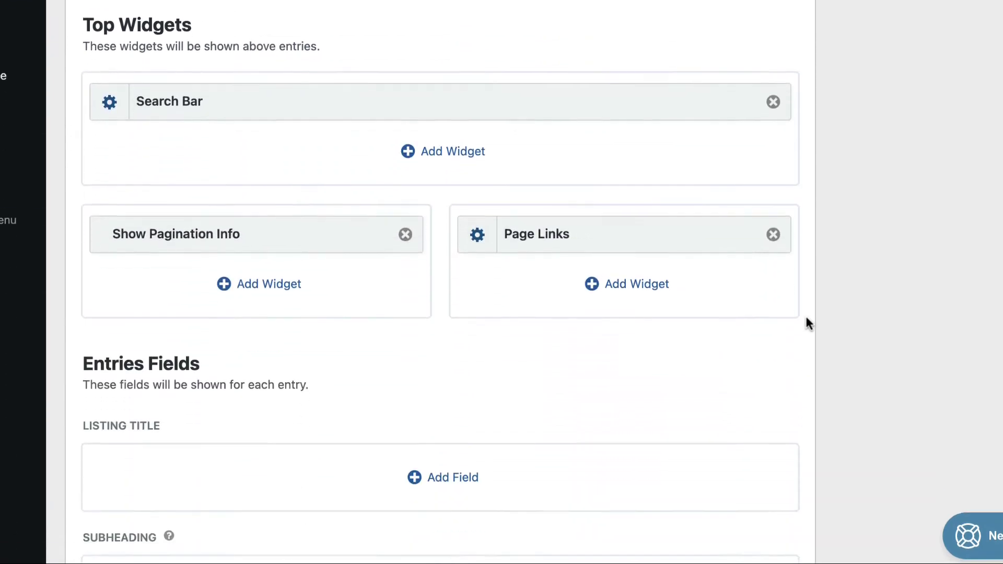
scroll(806, 318, down, 17)
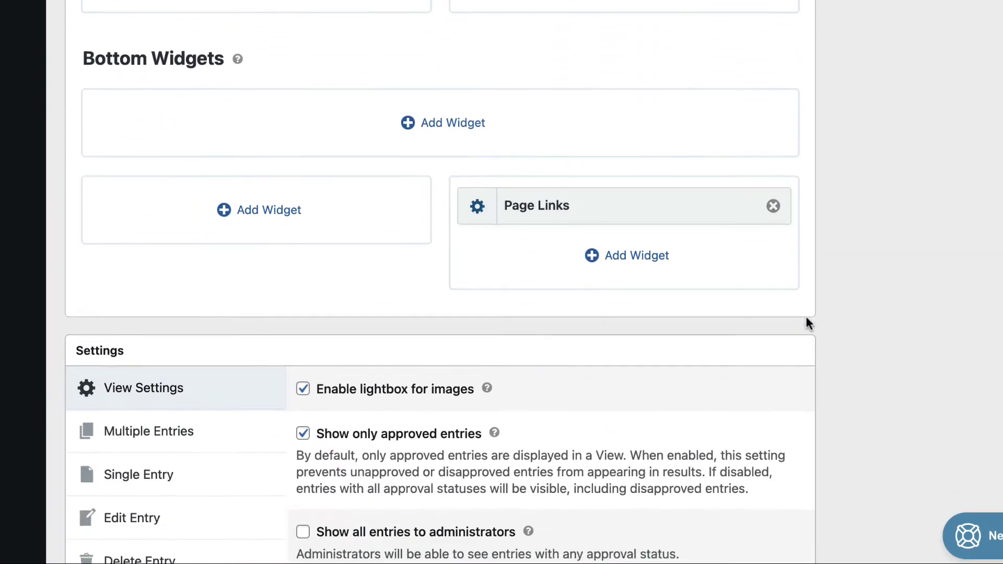
scroll(805, 317, down, 3)
scroll(806, 317, up, 8)
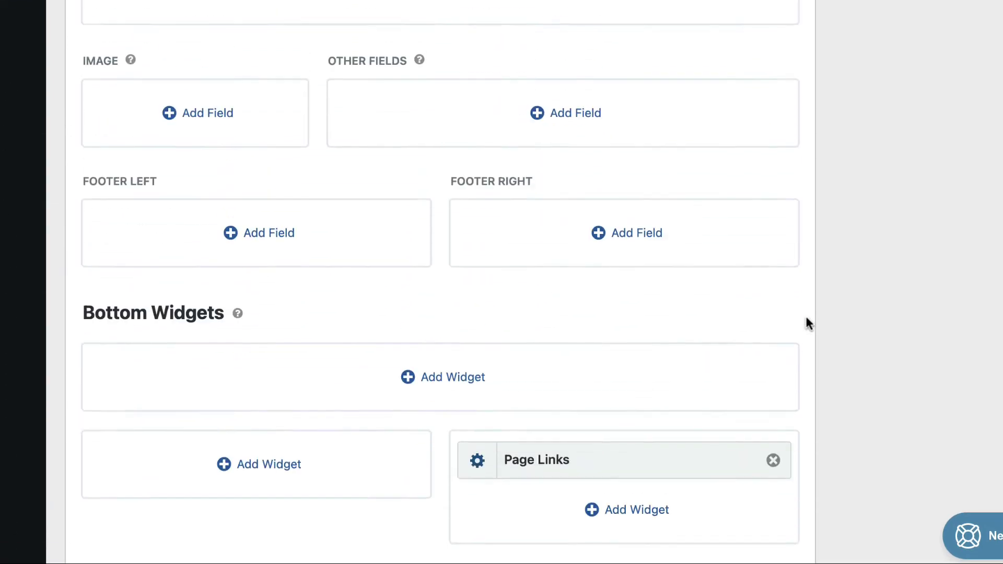
scroll(806, 318, up, 15)
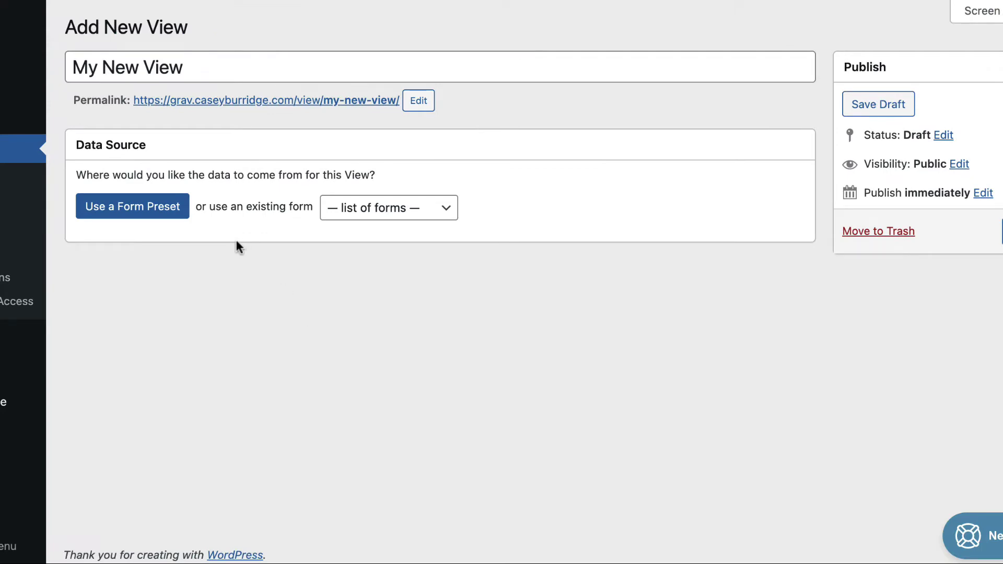
- Show the form preset View types and scroll through the available presets
click(155, 213)
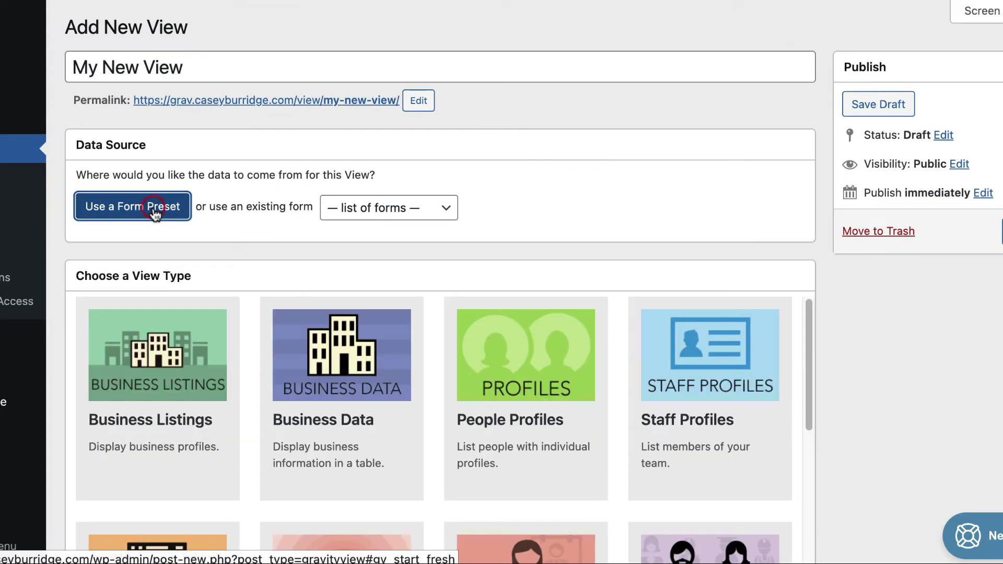
scroll(843, 324, down, 3)
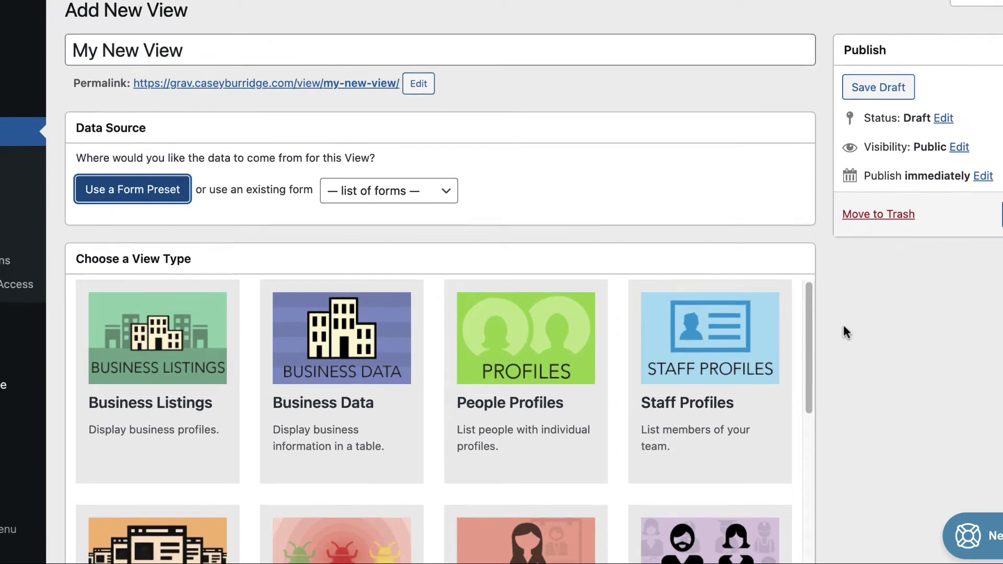
scroll(659, 303, down, 3)
scroll(658, 301, down, 5)
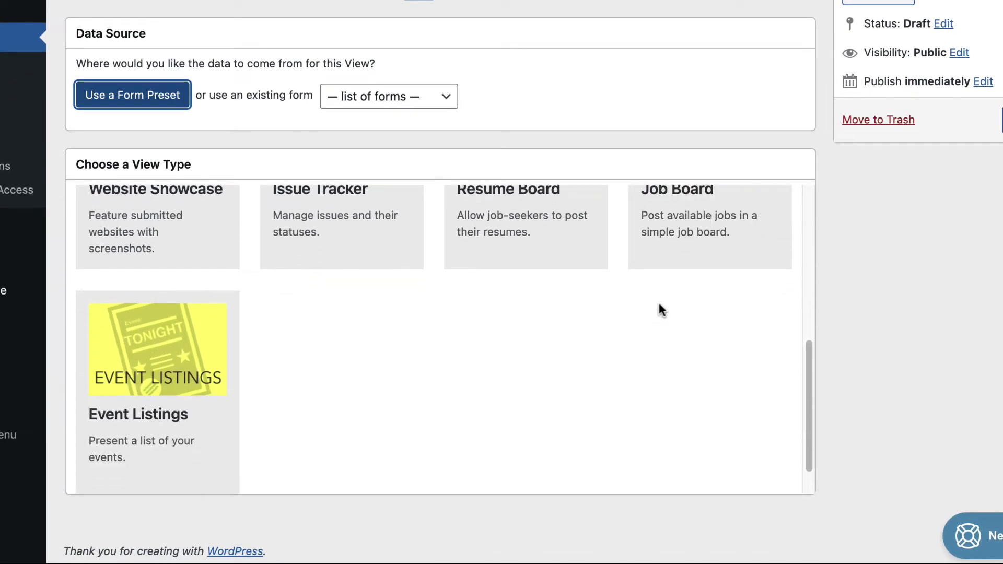
scroll(659, 309, up, 1)
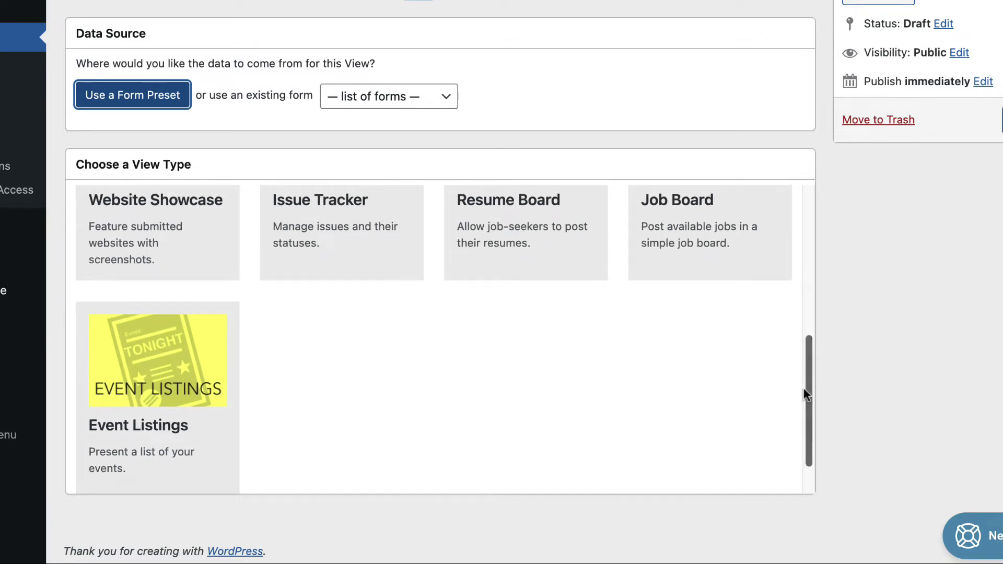
scroll(804, 392, up, 2)
scroll(805, 396, up, 4)
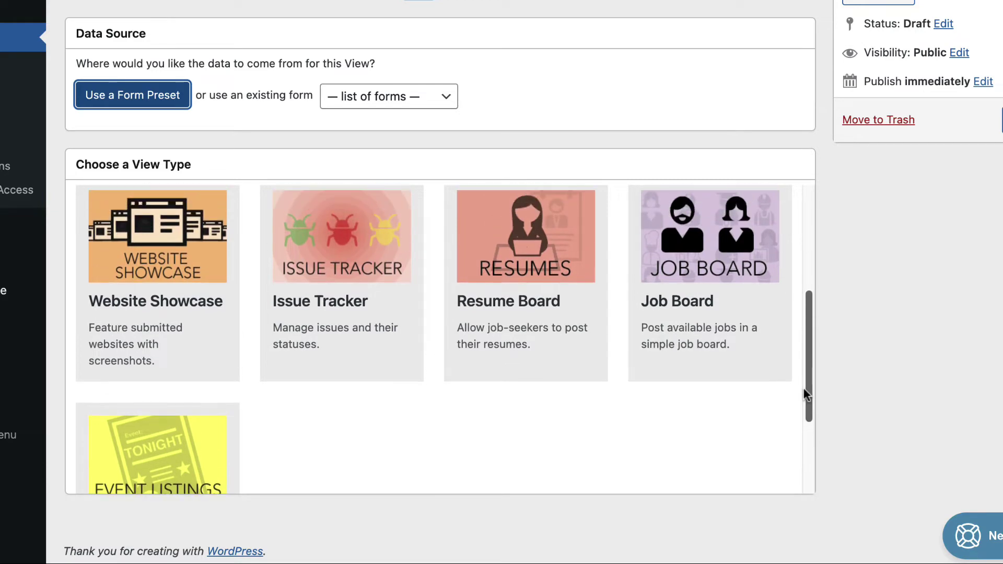
scroll(805, 395, up, 3)
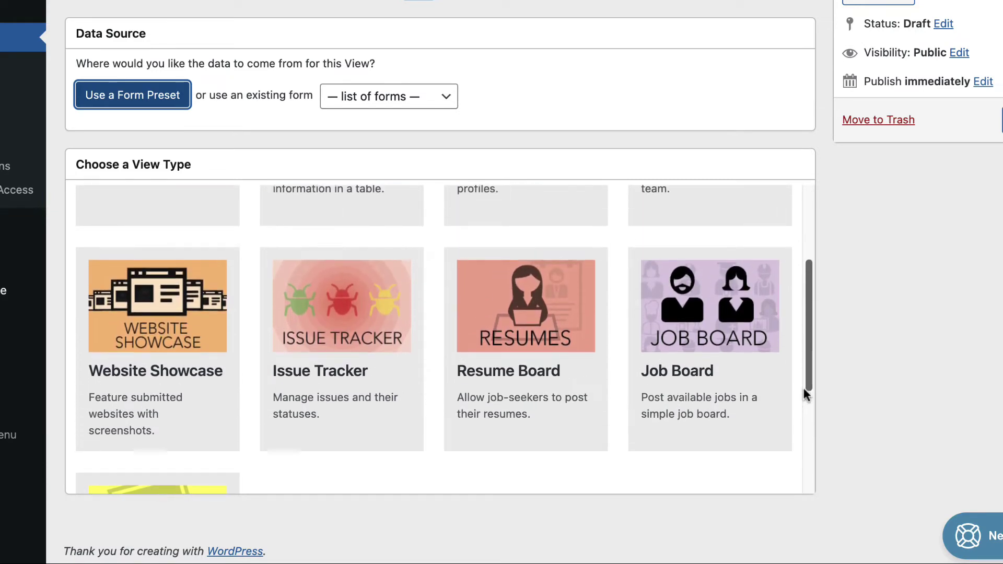
scroll(803, 391, up, 3)
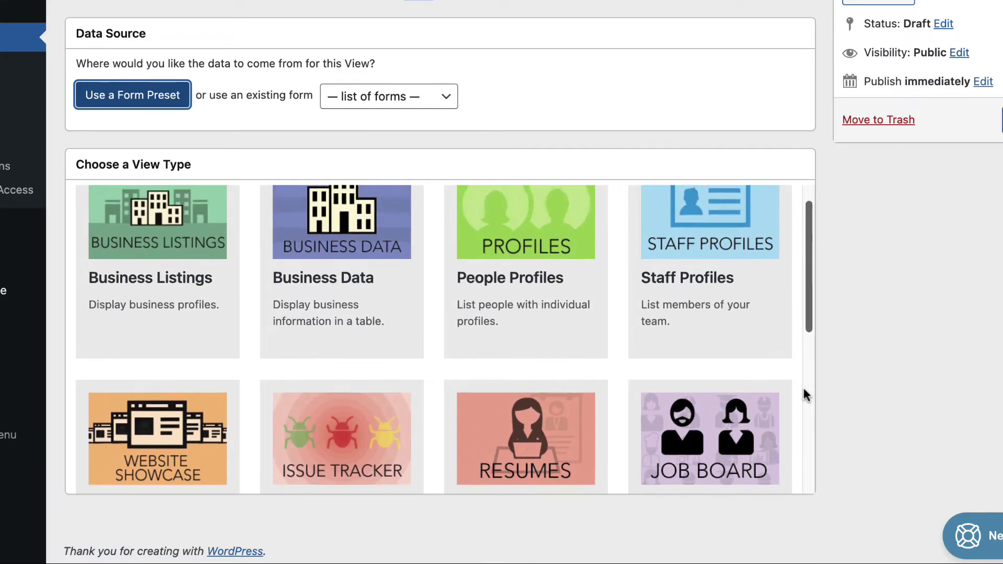
- Locate the Business Listings preset among Business Data, People Profiles and Staff Profiles
scroll(804, 391, down, 3)
scroll(804, 389, down, 1)
mouse_move(749, 369)
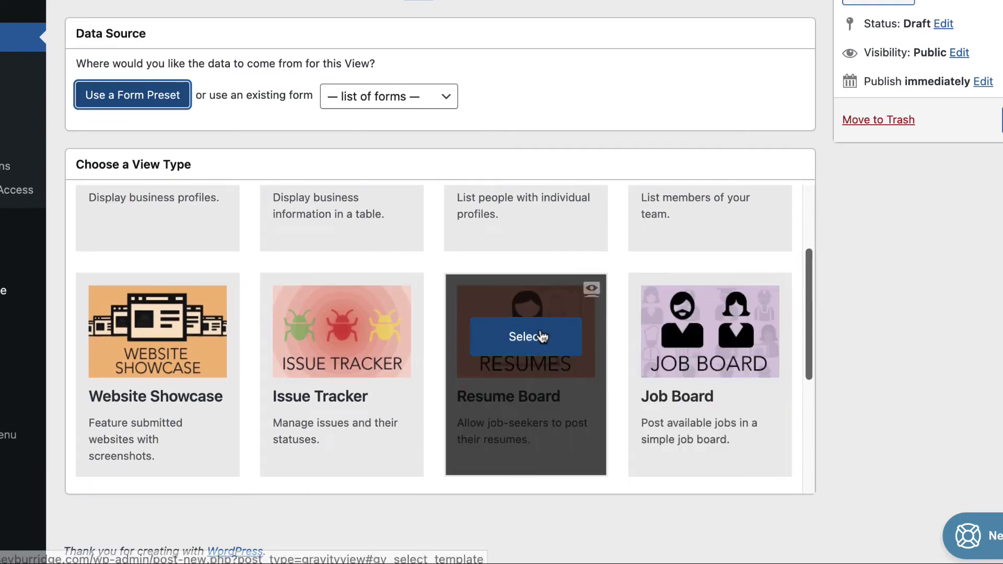
mouse_move(353, 334)
scroll(364, 371, down, 2)
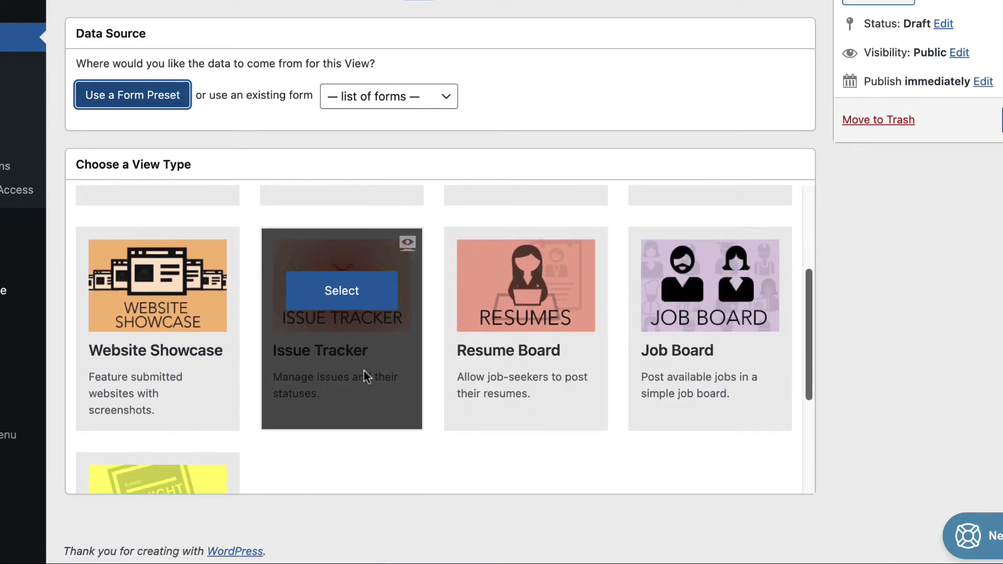
scroll(364, 371, up, 5)
scroll(364, 371, up, 3)
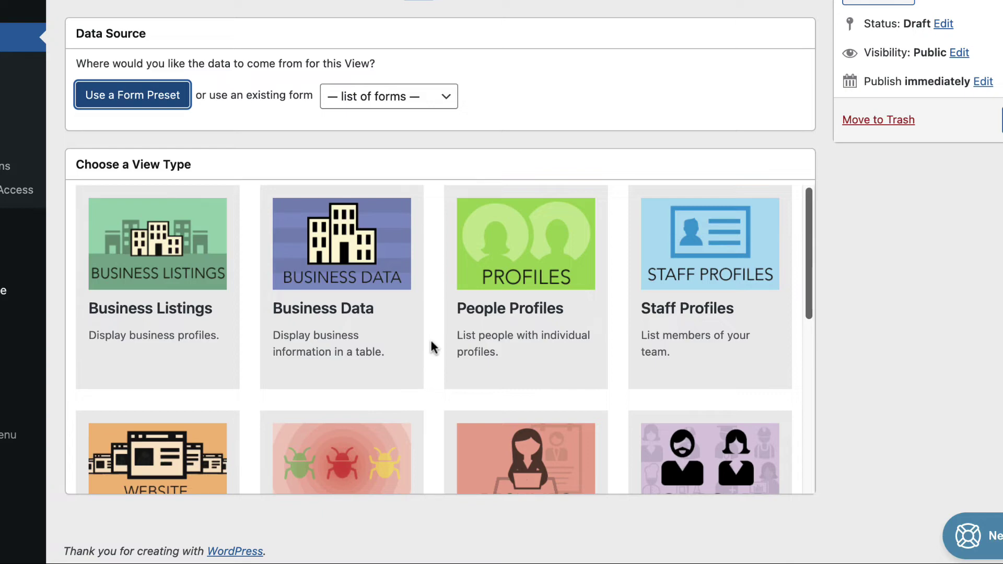
mouse_move(234, 272)
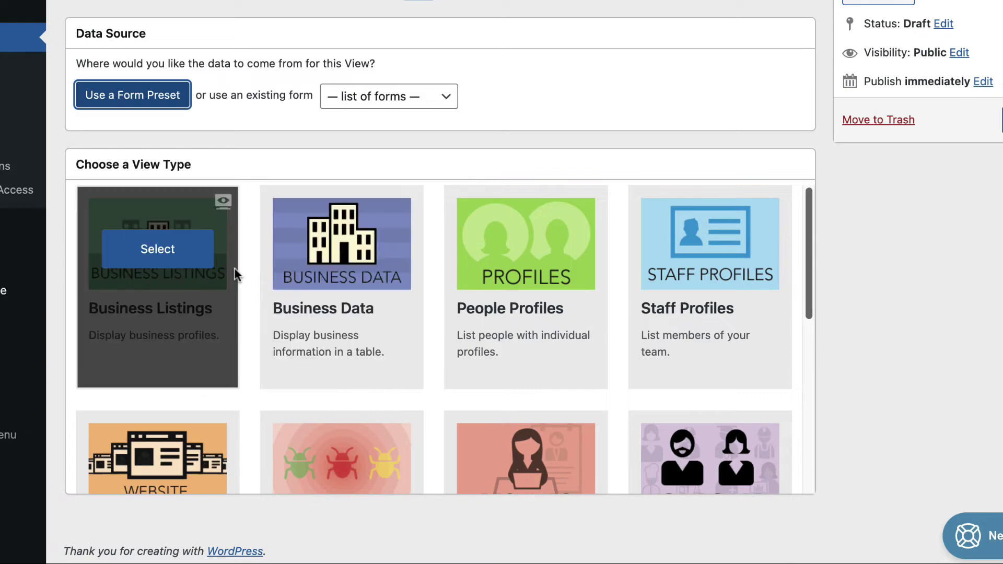
- Apply the Business Listings preset and review its Business Name, Summary, Image and footer fields
click(152, 257)
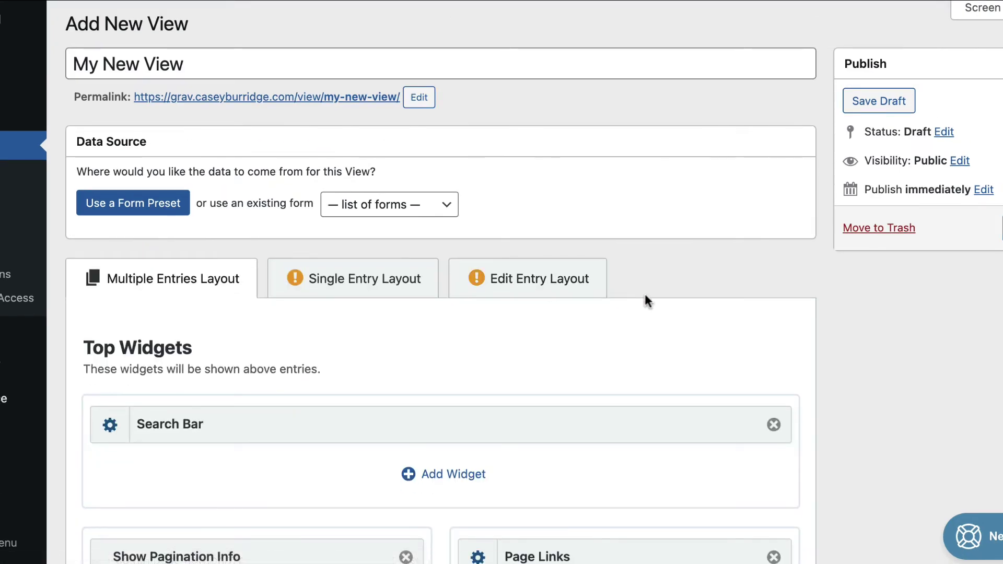
scroll(678, 303, down, 8)
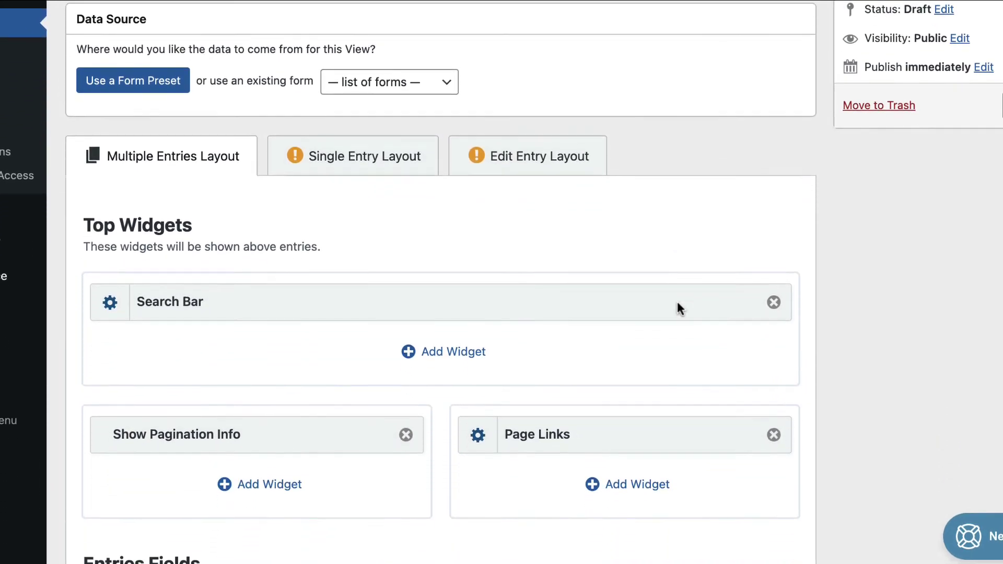
scroll(678, 305, down, 7)
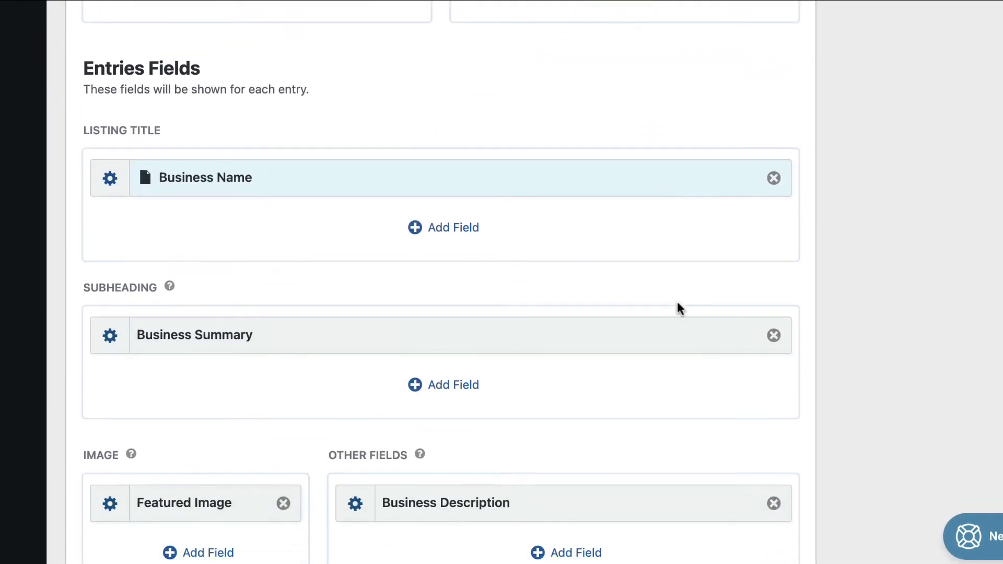
scroll(677, 304, down, 9)
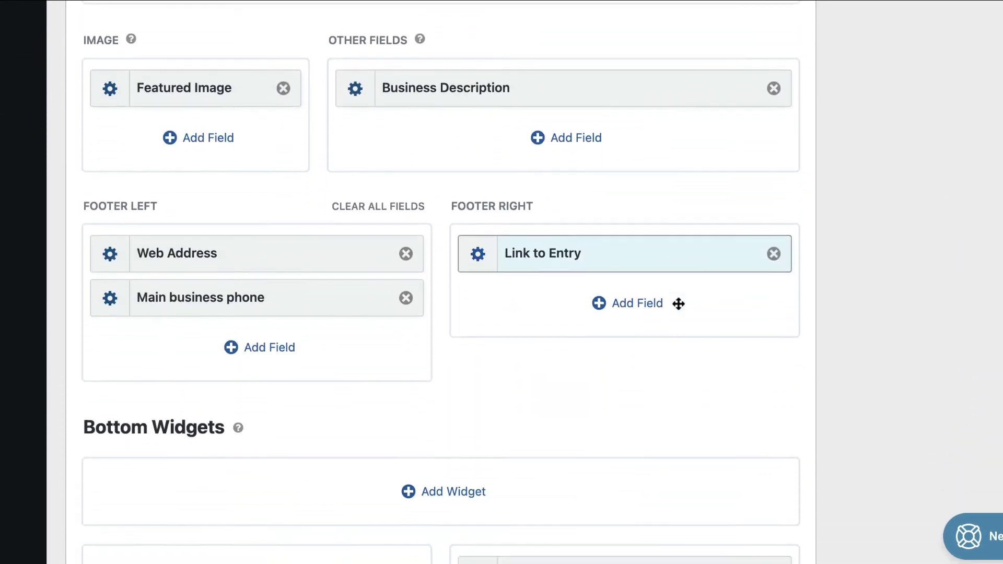
scroll(677, 303, up, 8)
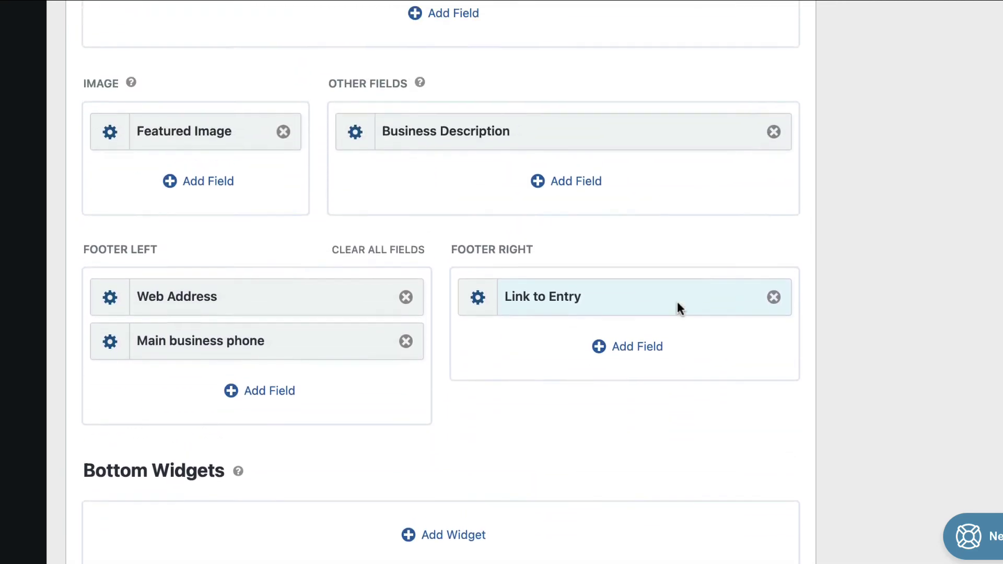
scroll(678, 304, up, 11)
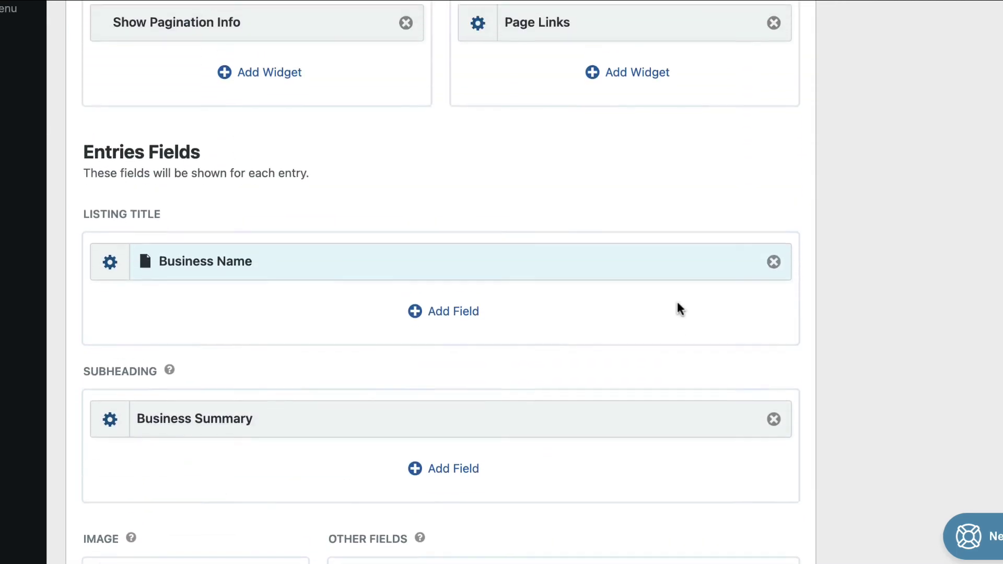
scroll(678, 305, up, 5)
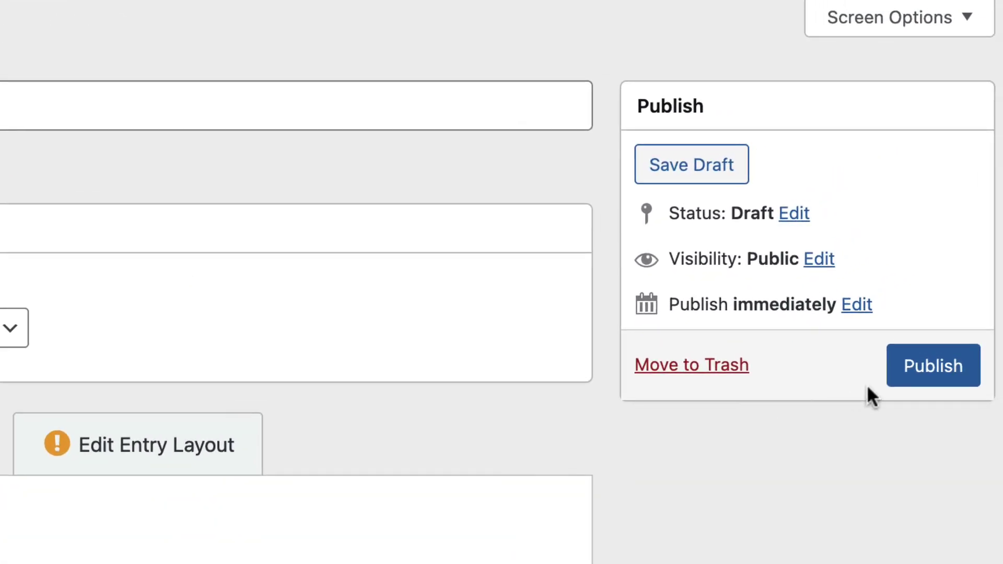
- Publish My New View from the Publish box
click(921, 384)
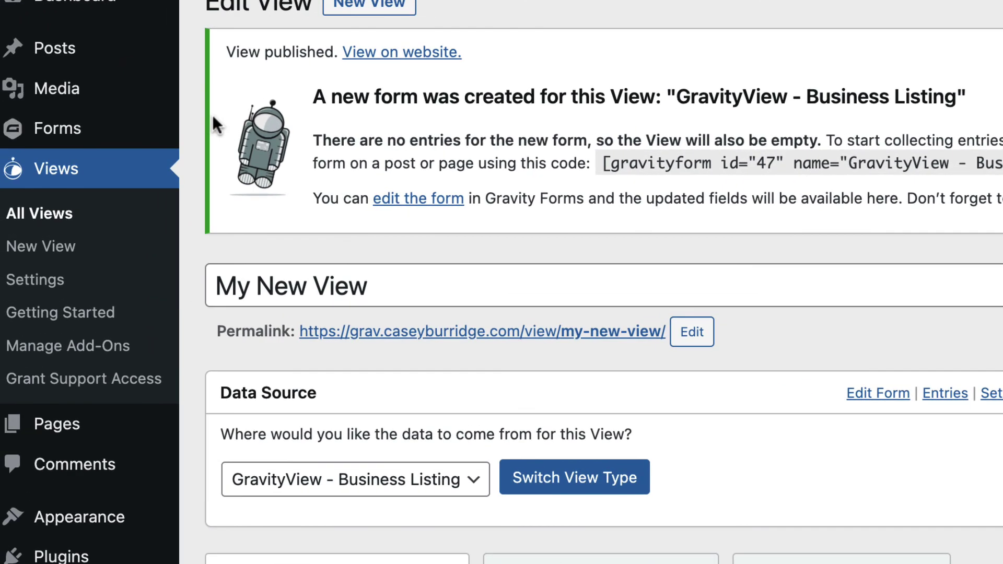
- Go to the Gravity Forms list and scroll to the GravityView - Business Listing form
mouse_move(78, 135)
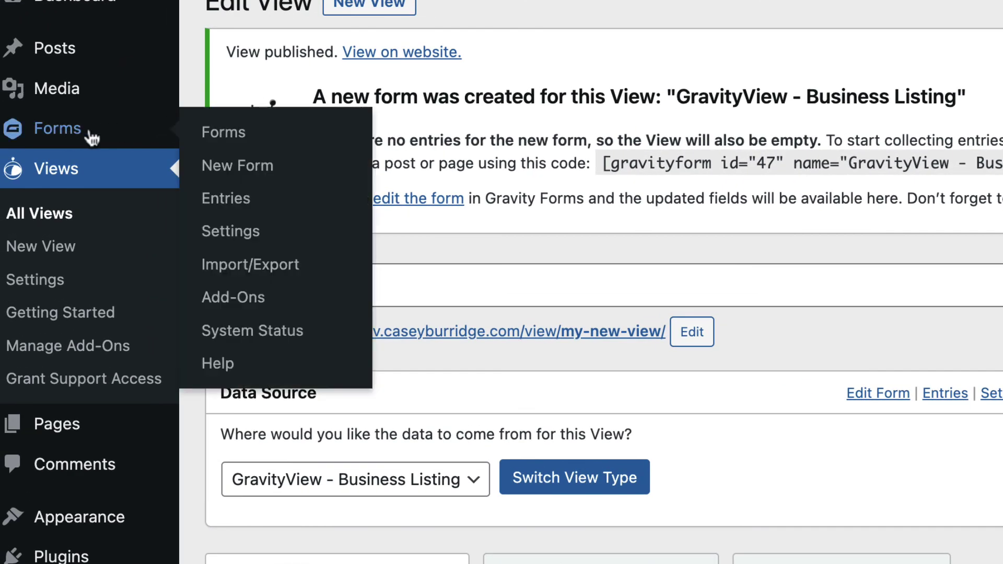
click(249, 135)
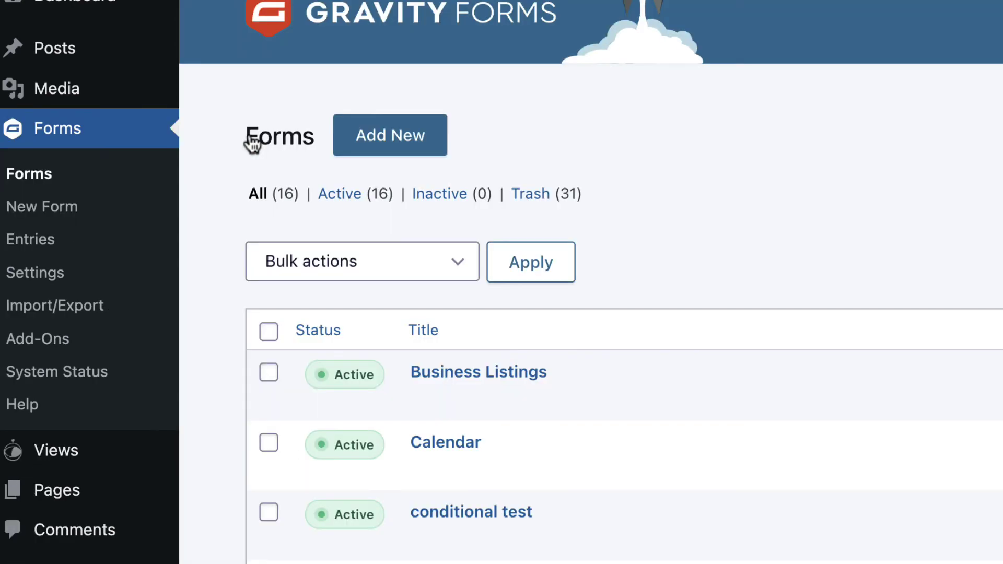
scroll(613, 230, down, 5)
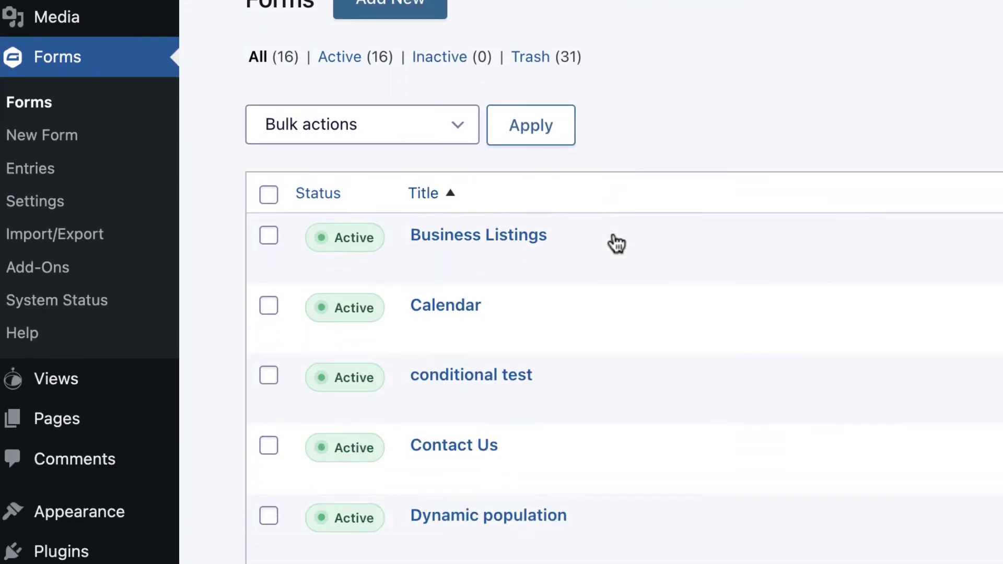
scroll(578, 345, down, 5)
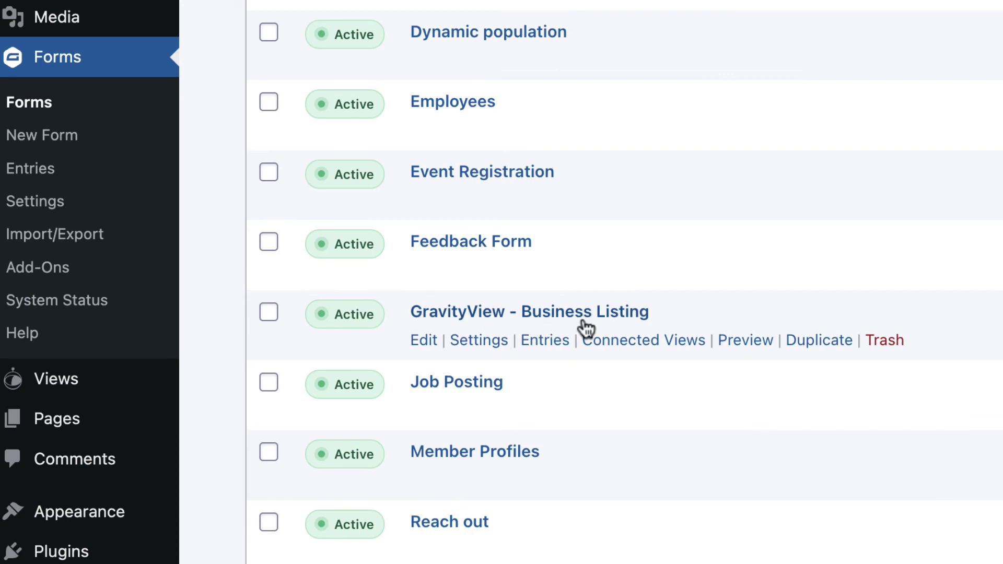
- Edit GravityView - Business Listing and review its fields from Image Gallery up to Main business phone
mouse_move(454, 337)
click(424, 341)
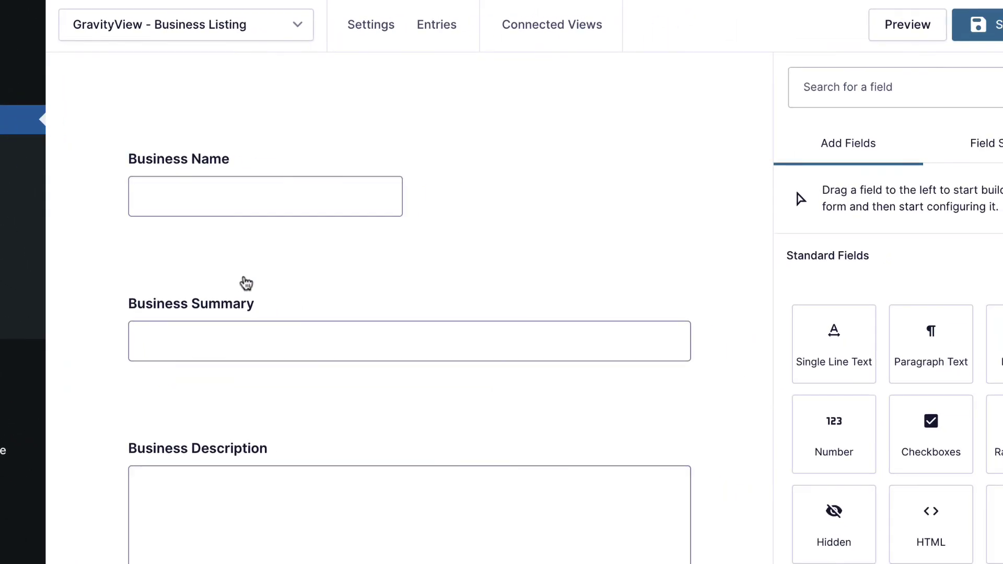
scroll(557, 158, down, 8)
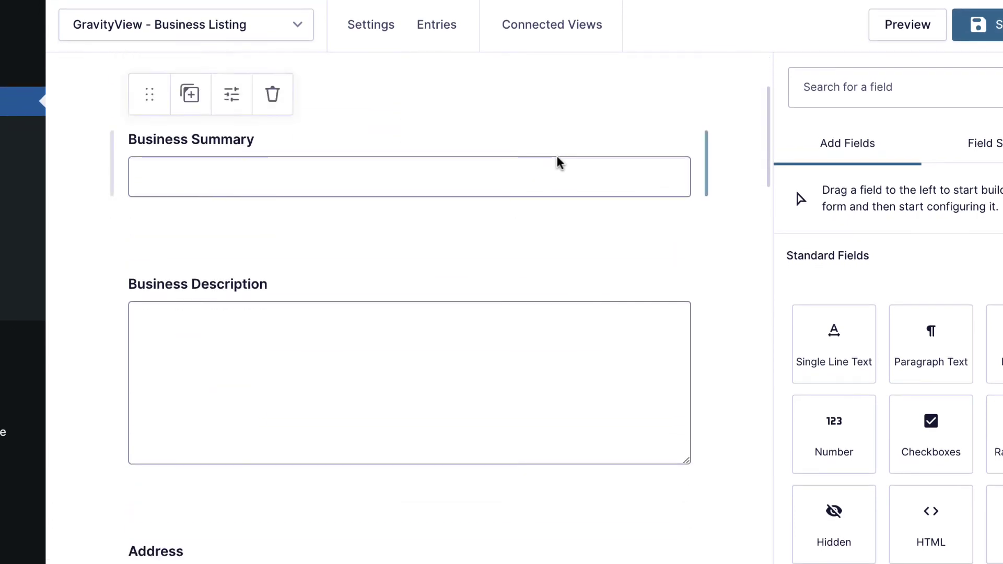
scroll(556, 153, down, 15)
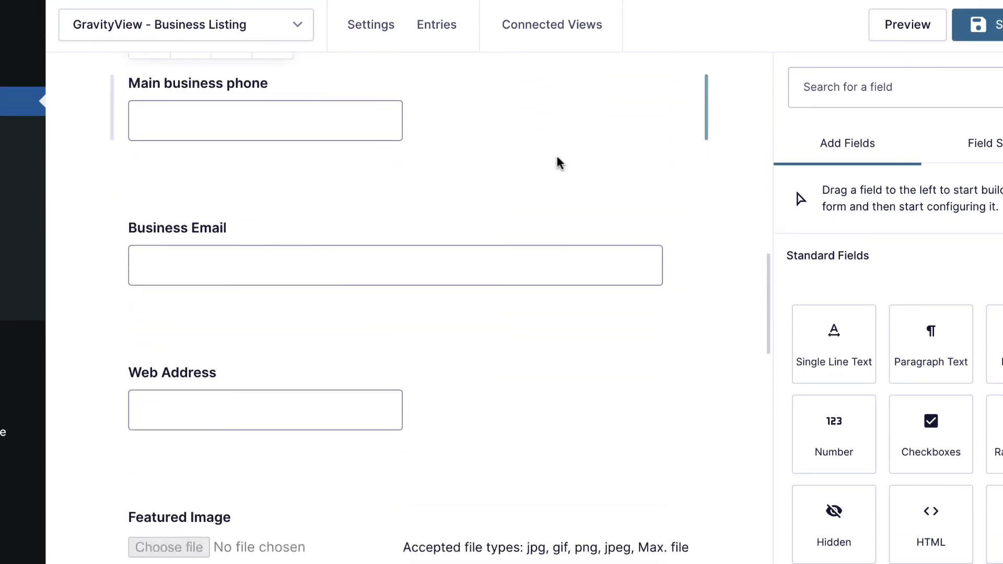
scroll(557, 155, up, 2)
scroll(557, 155, up, 10)
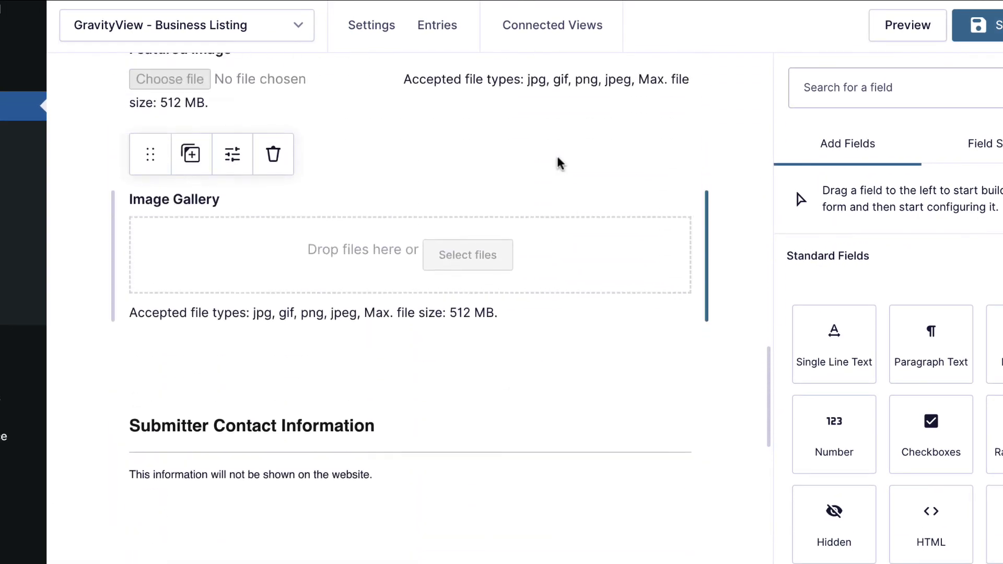
scroll(557, 154, up, 8)
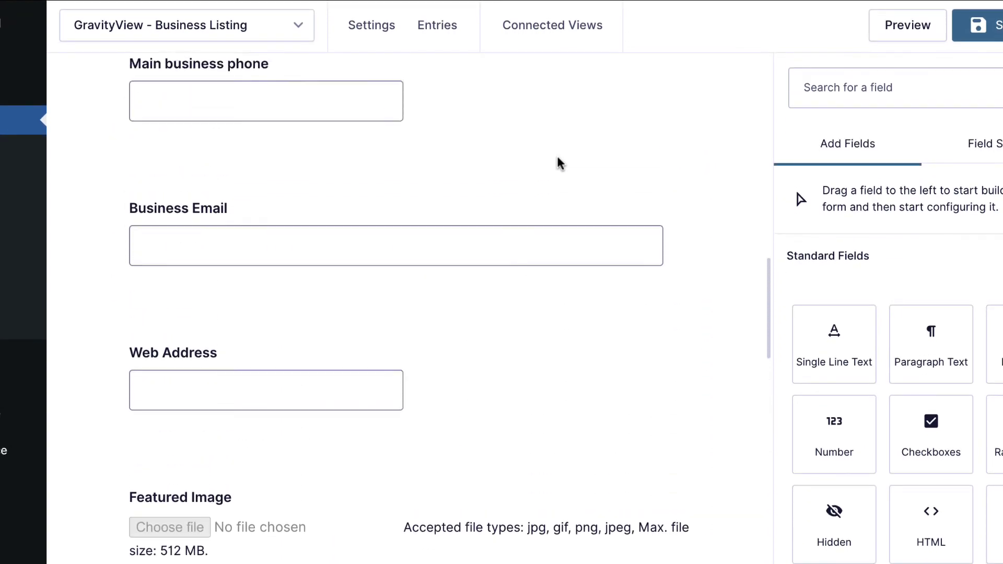